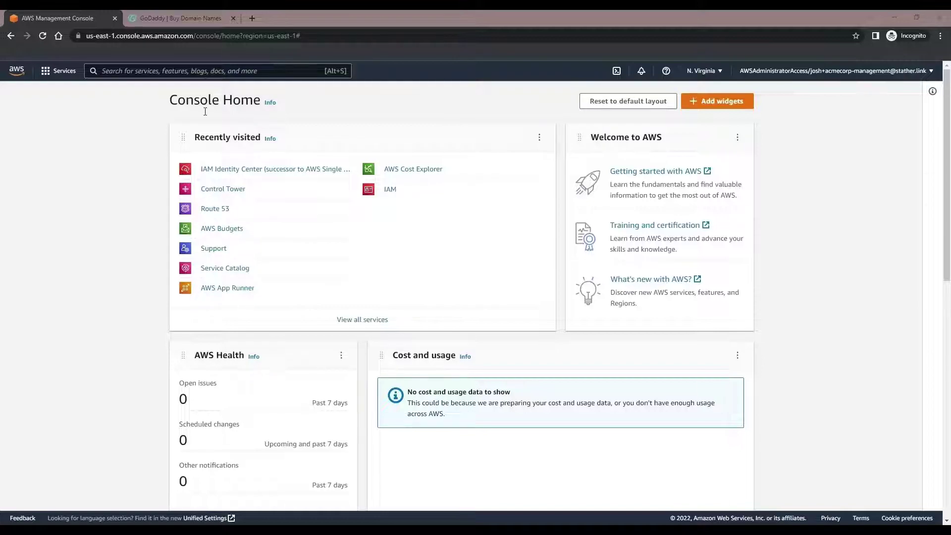
# View GoDaddy's domain purchase page, including its first-year price offer, and return to the AWS console.
pyautogui.click(198, 18)
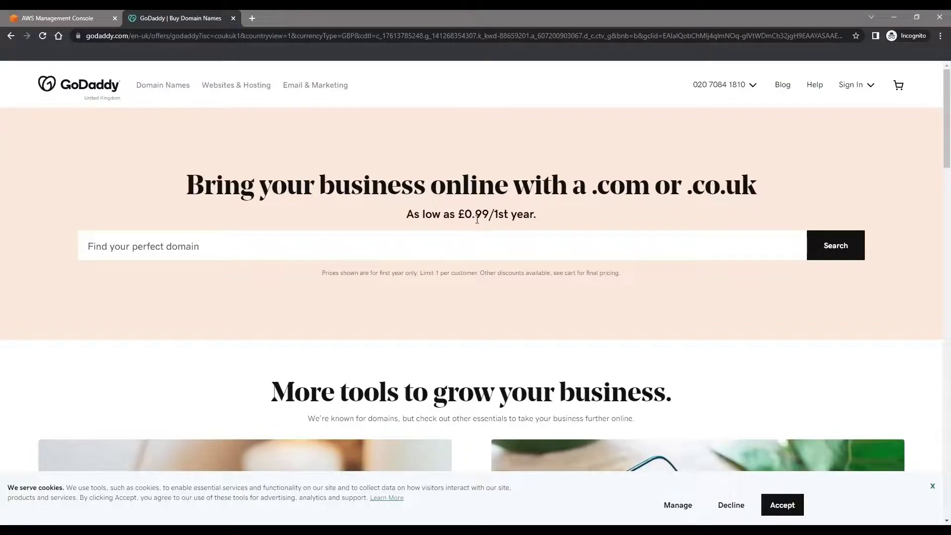
pyautogui.moveTo(465, 217); pyautogui.dragTo(559, 206)
pyautogui.click(85, 19)
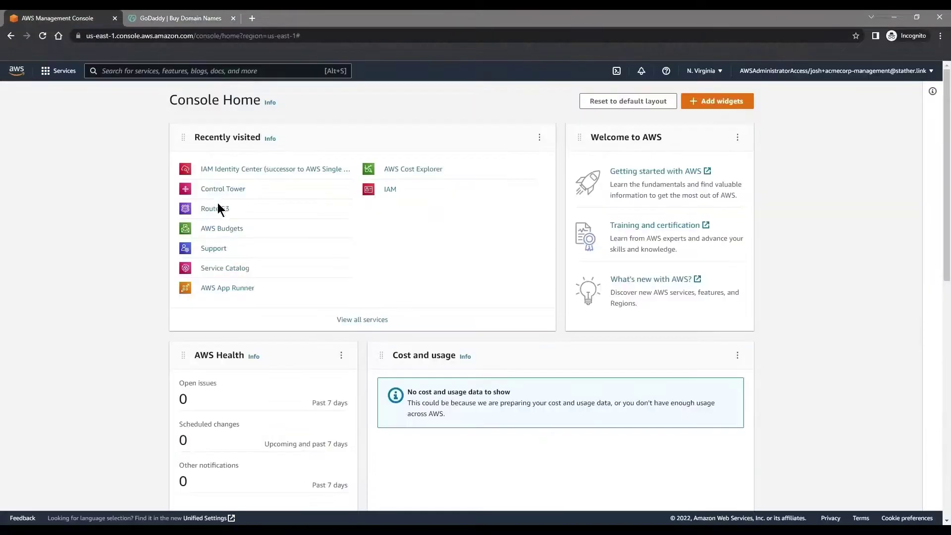
# Open domain registration in Route 53 and look through the available domain extensions and their prices.
pyautogui.click(221, 208)
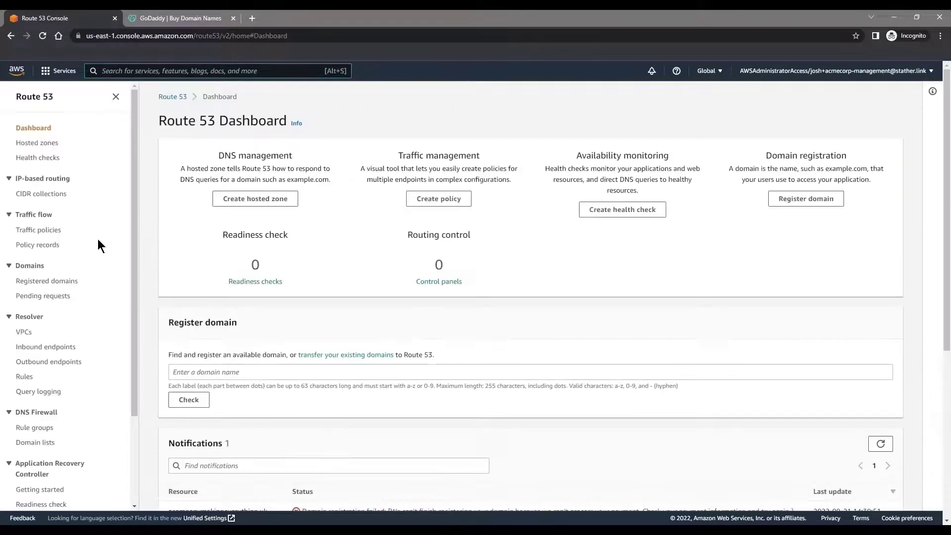
pyautogui.click(43, 283)
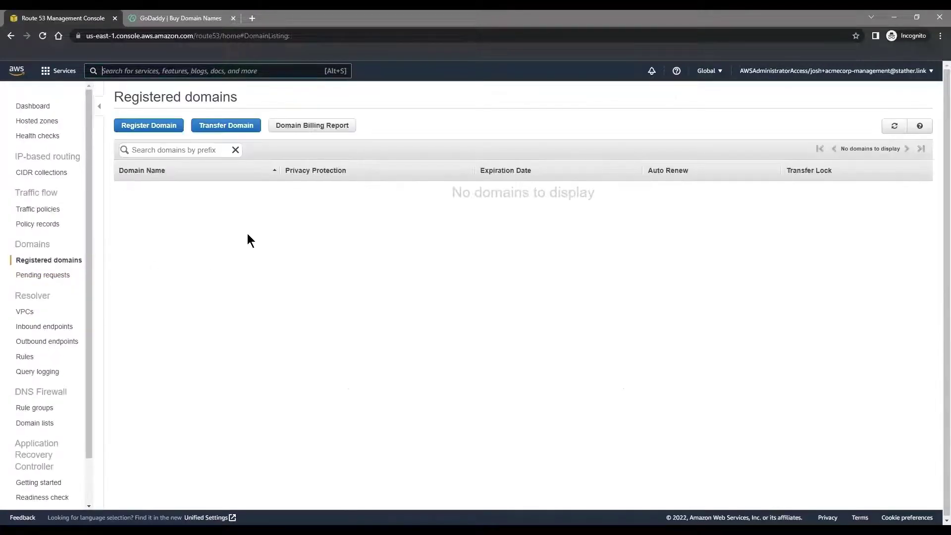
pyautogui.click(178, 123)
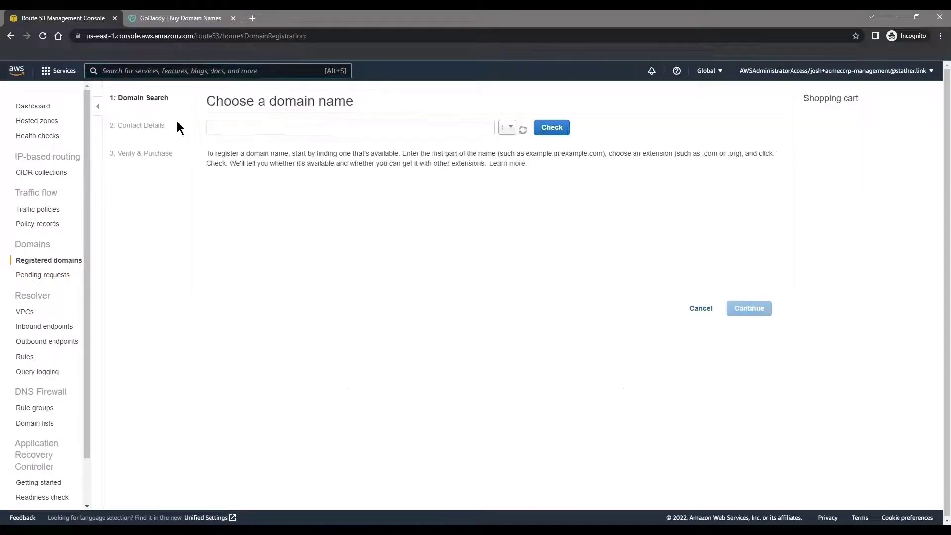
pyautogui.click(378, 128)
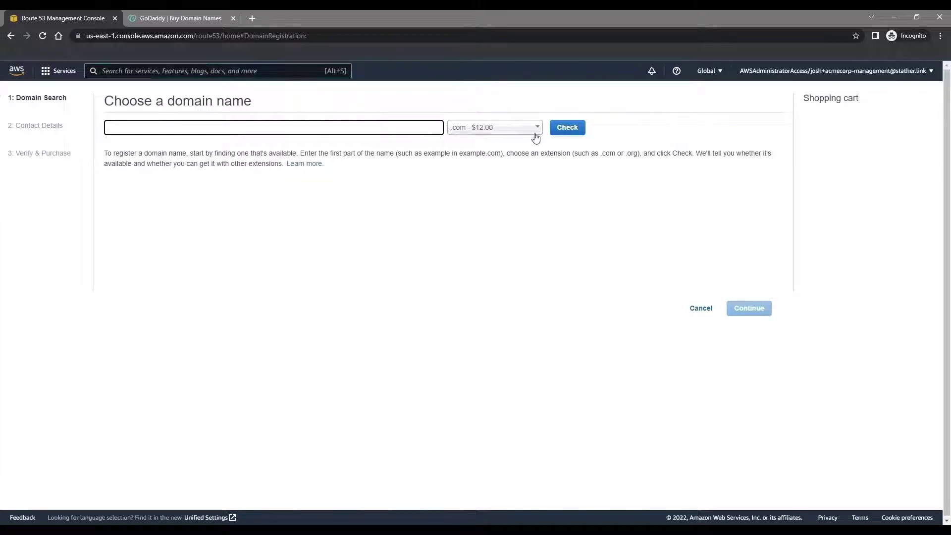
pyautogui.click(515, 130)
pyautogui.scroll(-8, 496, 237)
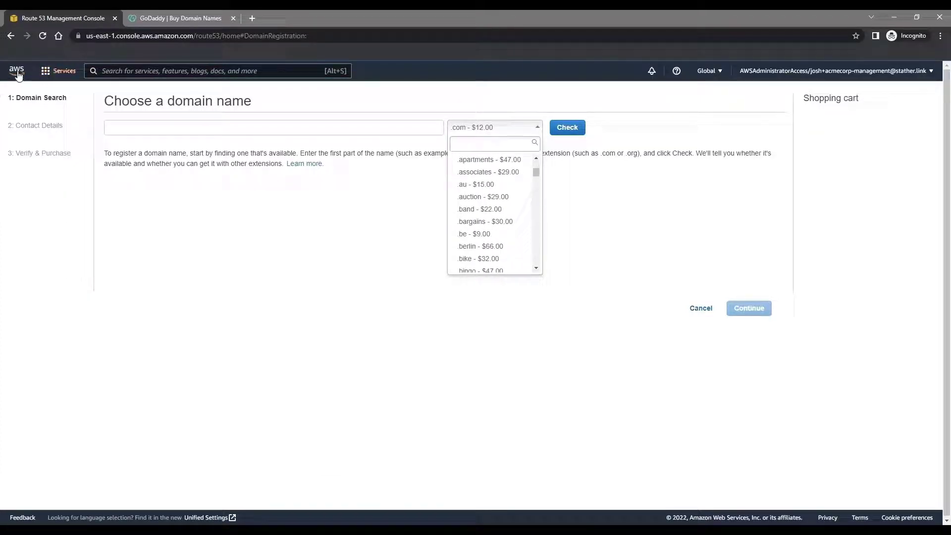
pyautogui.press('Escape')
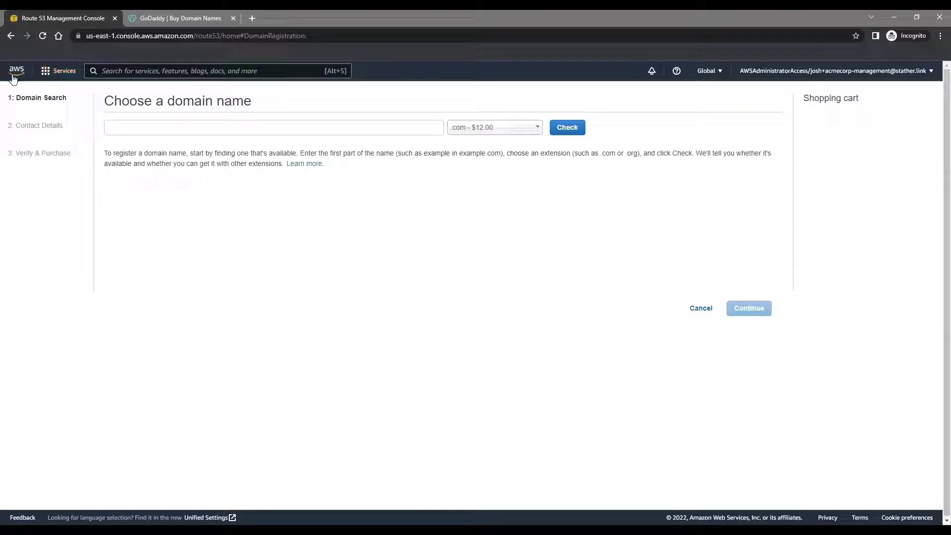
# Return to the AWS Console Home and locate Route 53 among the recently visited services.
pyautogui.click(17, 72)
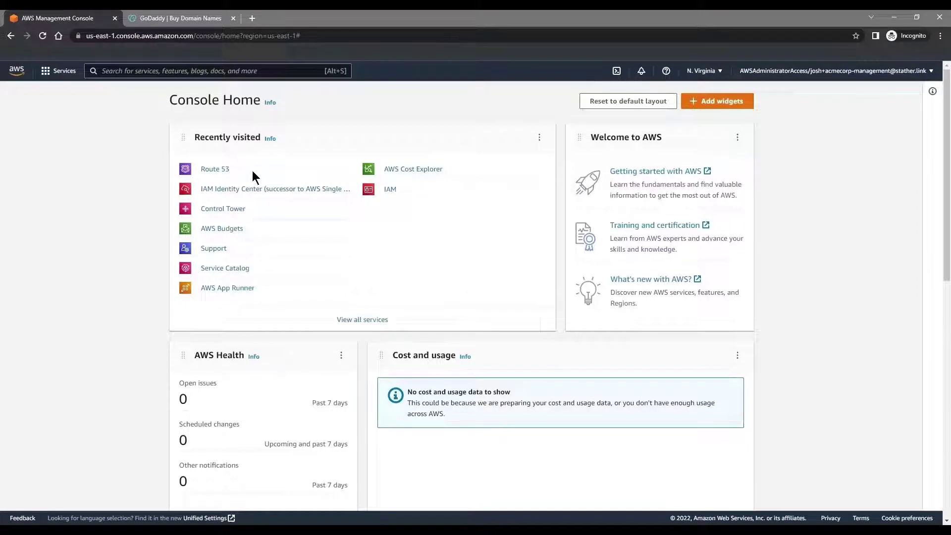
pyautogui.moveTo(233, 171); pyautogui.dragTo(201, 171)
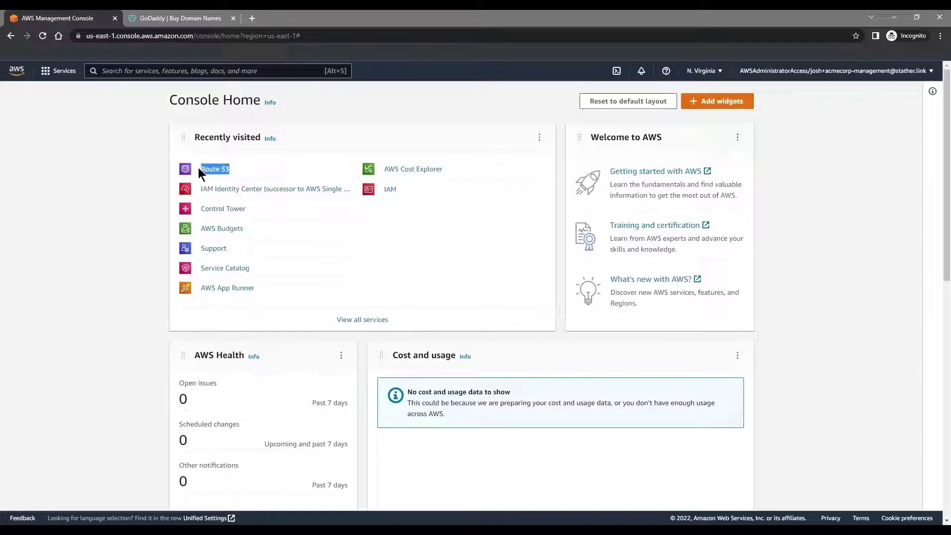
pyautogui.click(268, 171)
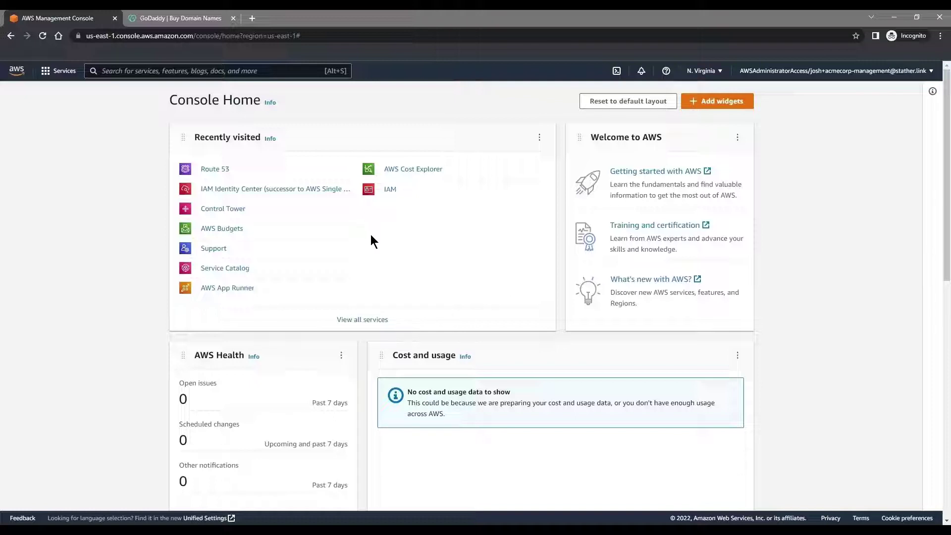
# In Control Tower's organization view, expand the SharedServices unit and locate the ACMECORPORATION-DOMAINS account.
pyautogui.moveTo(247, 210); pyautogui.dragTo(200, 210)
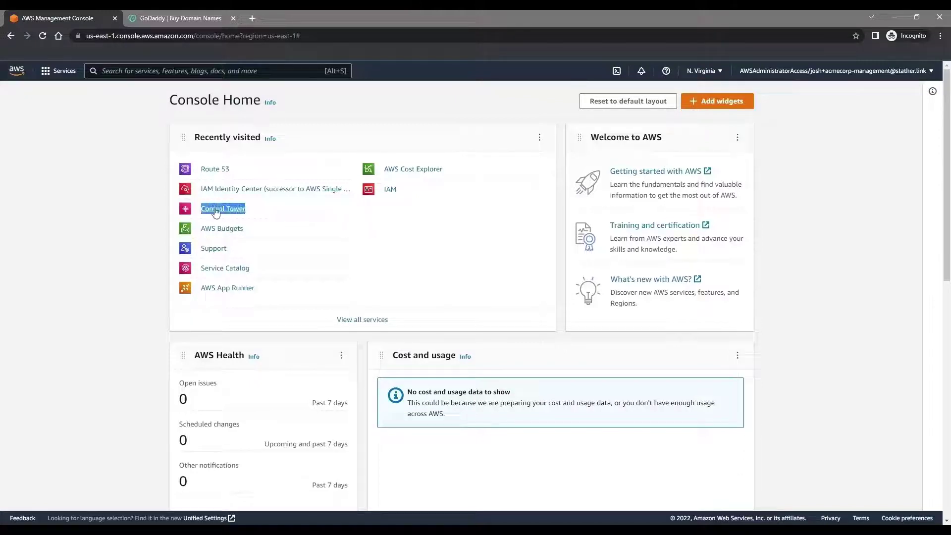
pyautogui.click(226, 210)
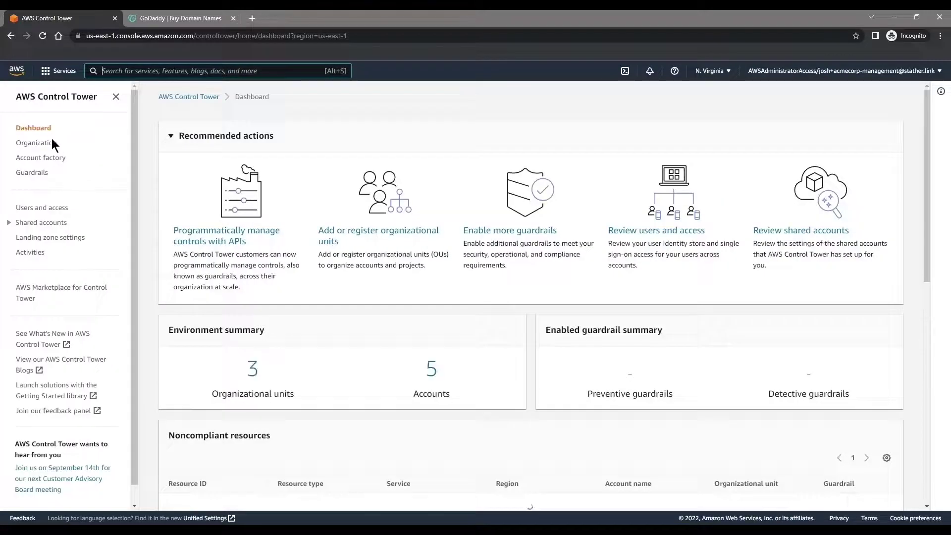
pyautogui.click(52, 142)
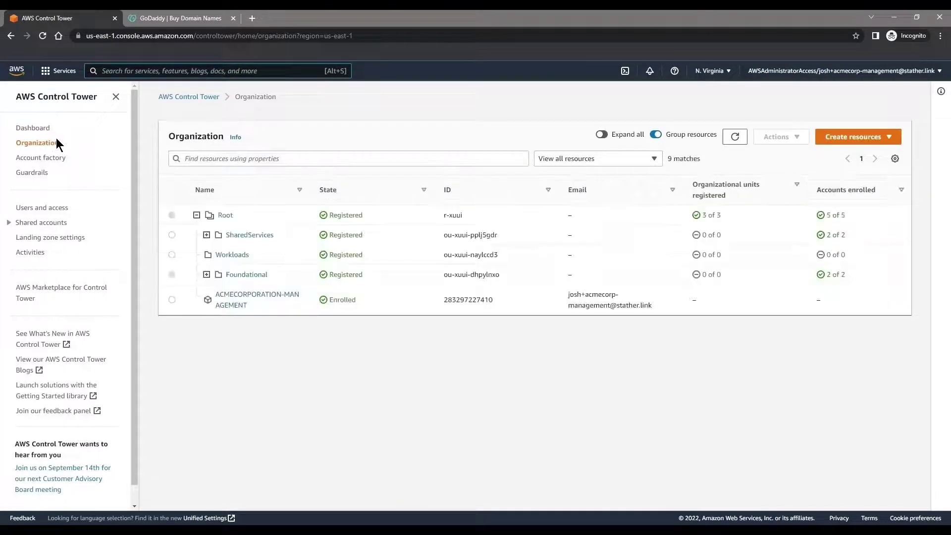
pyautogui.click(207, 234)
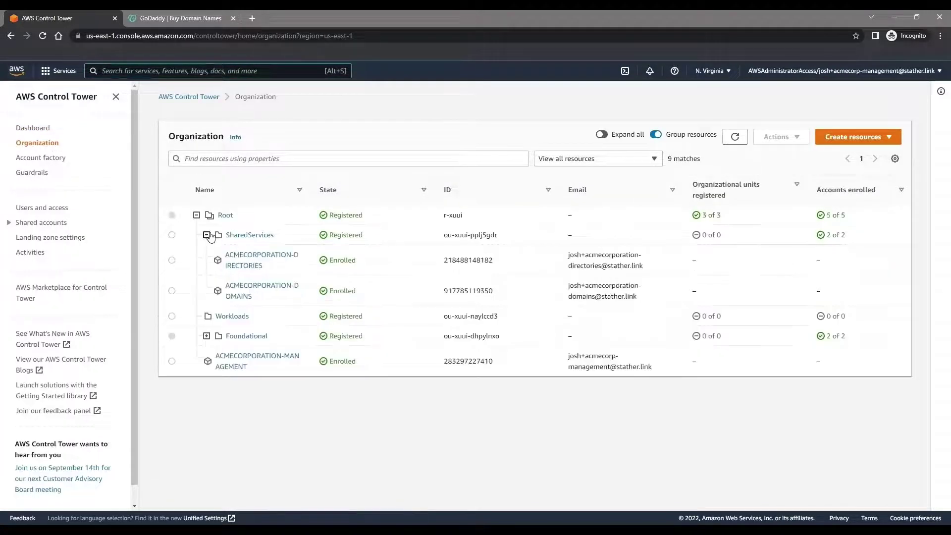
pyautogui.moveTo(261, 298); pyautogui.dragTo(225, 283)
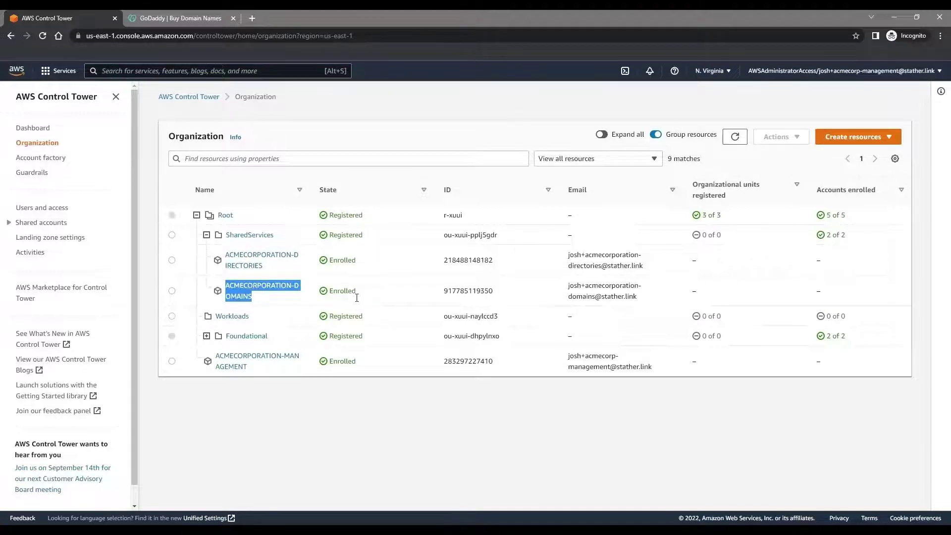
pyautogui.moveTo(361, 293); pyautogui.dragTo(341, 296)
pyautogui.click(289, 305)
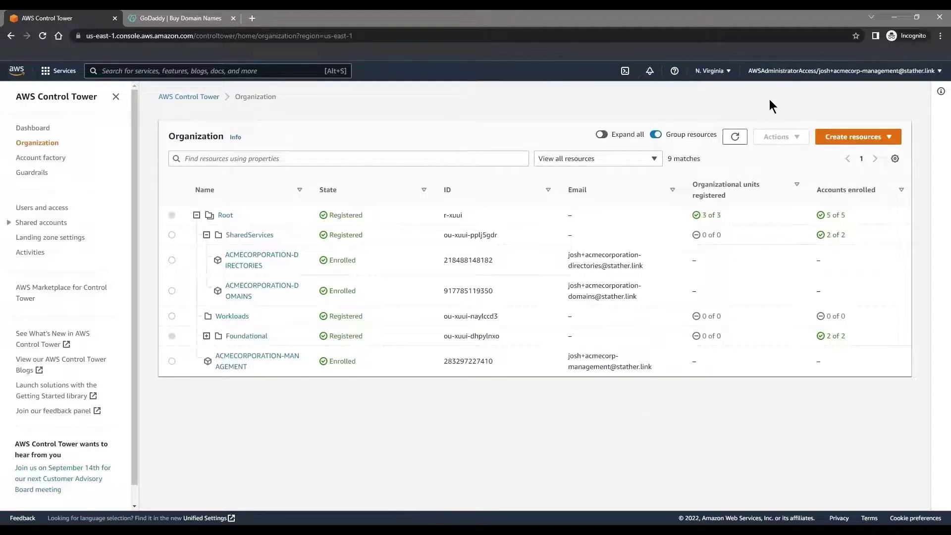
# Check which federated user is signed in to the current AWS account, then close the account details.
pyautogui.click(777, 79)
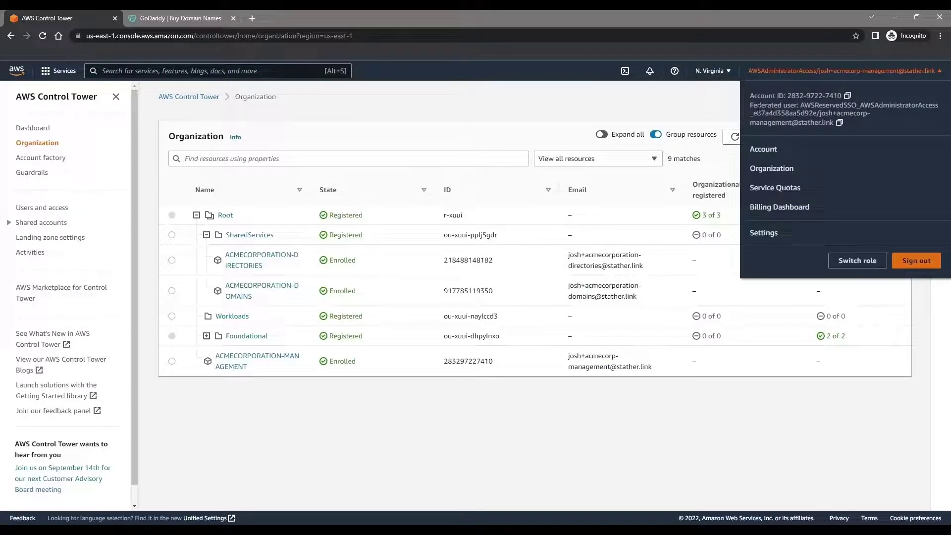
pyautogui.moveTo(753, 105); pyautogui.dragTo(890, 126)
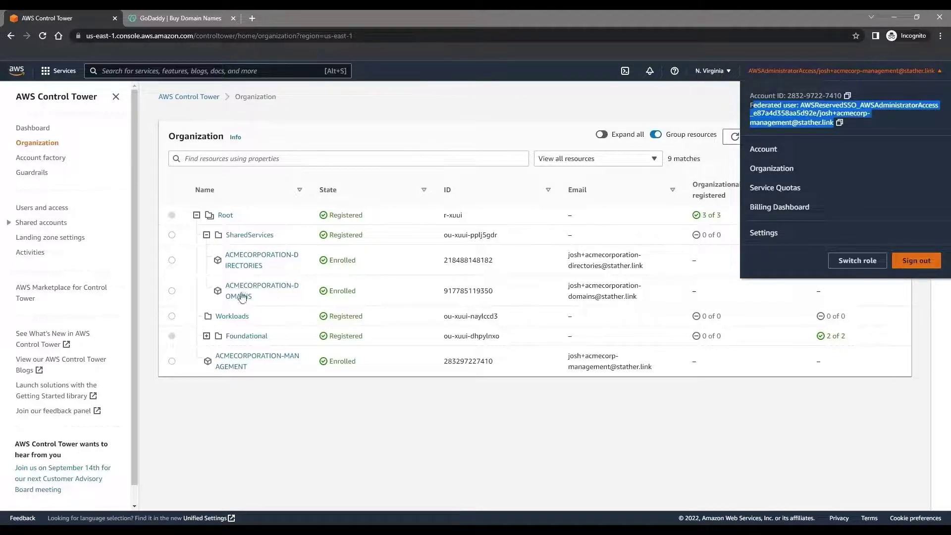
pyautogui.click(286, 393)
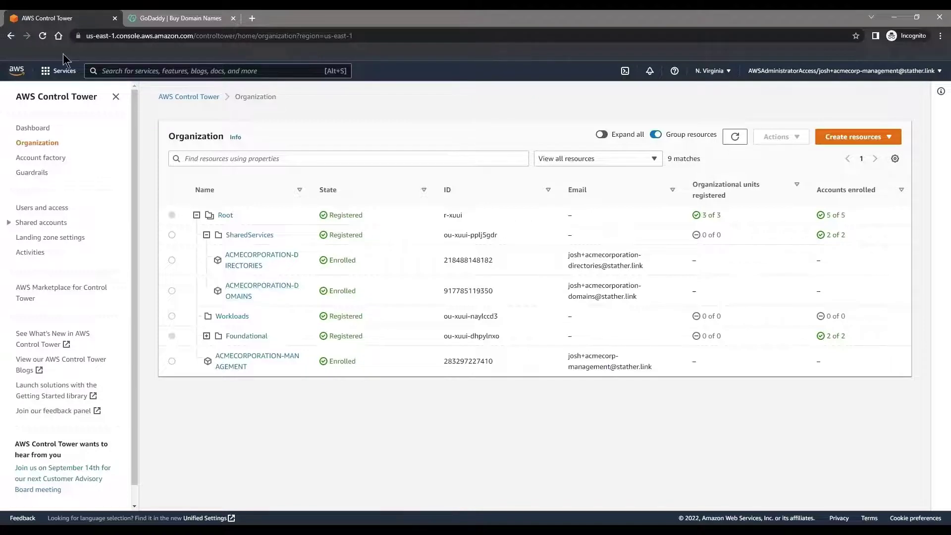
# Open IAM Identity Center from Control Tower's users and access page.
pyautogui.click(46, 210)
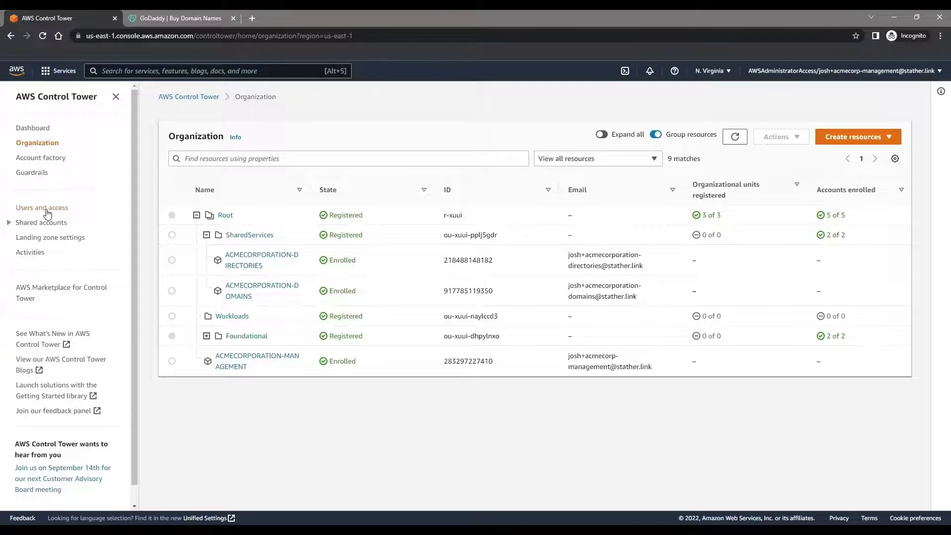
pyautogui.click(813, 225)
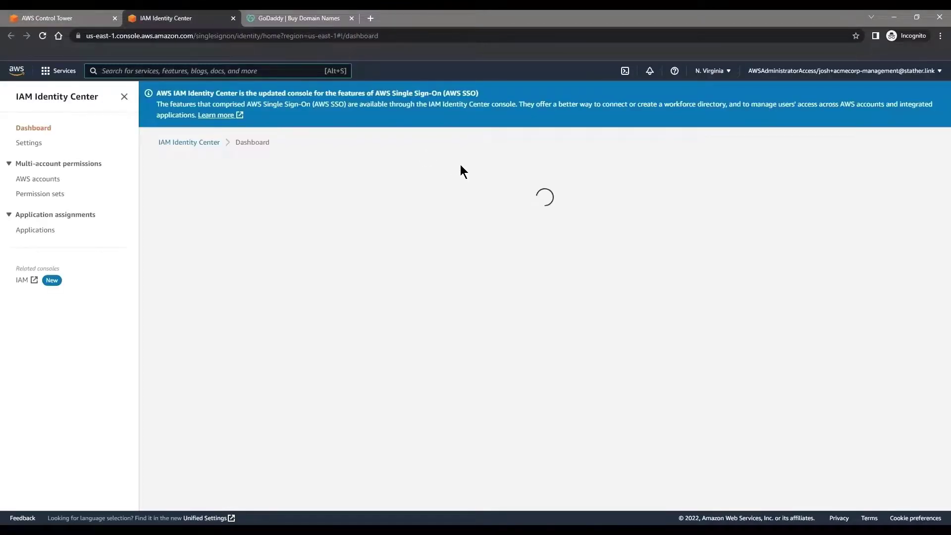
pyautogui.write('iden')
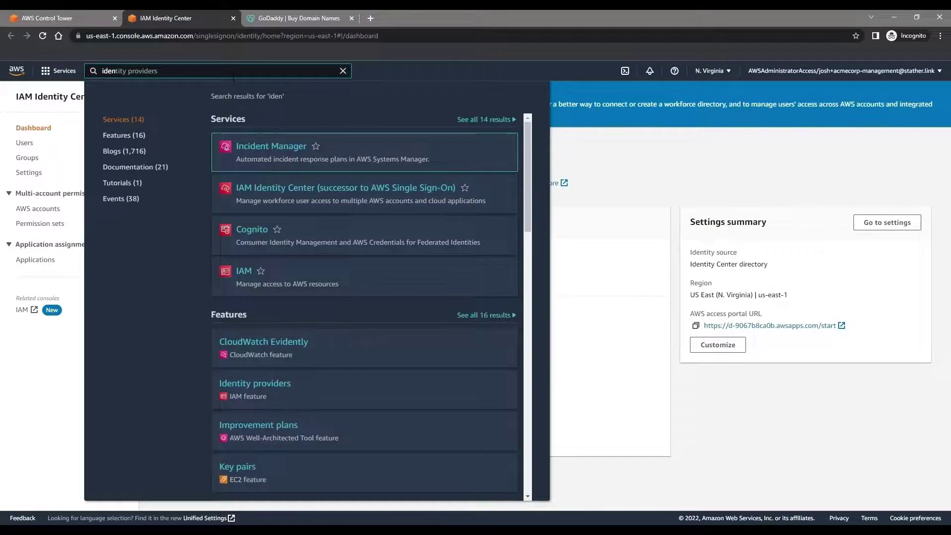
pyautogui.hotkey('ctrl', 'a')
pyautogui.write('sso')
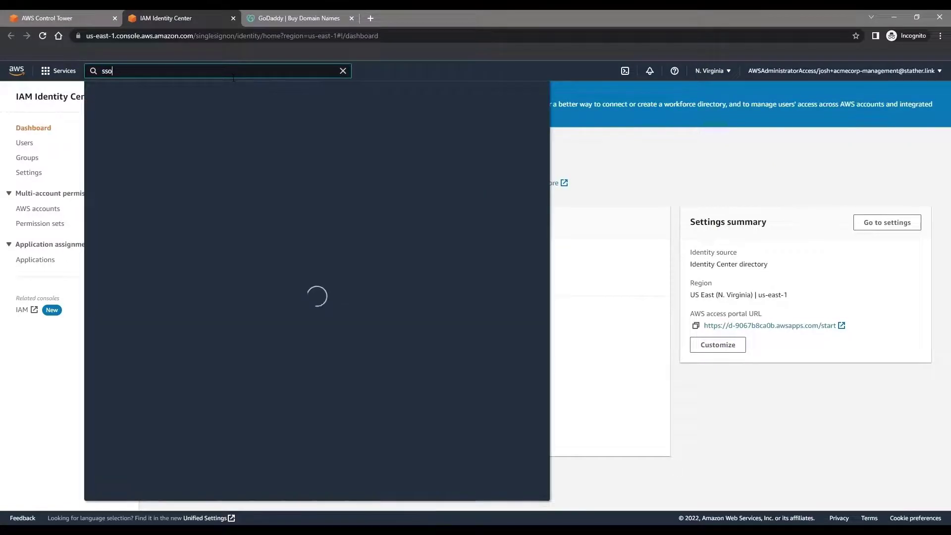
pyautogui.press('Escape')
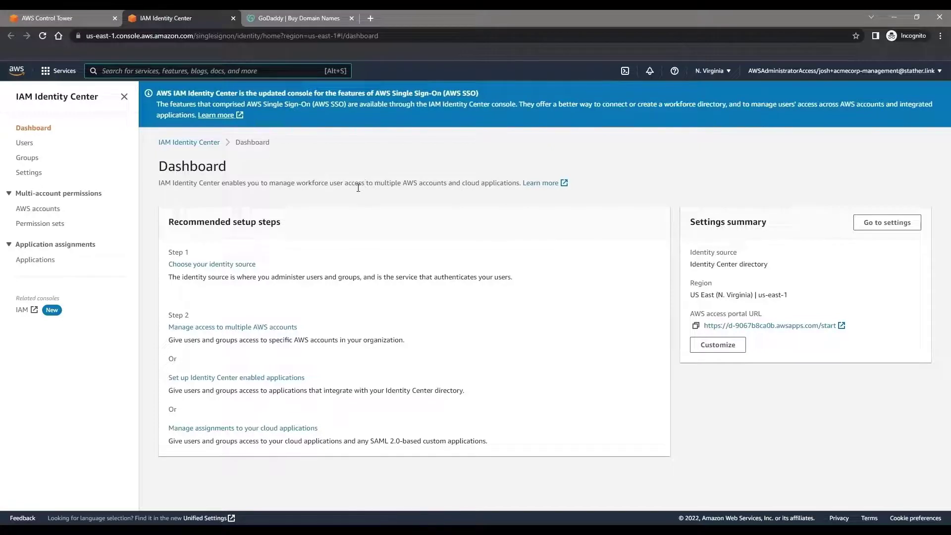
# In the AWS accounts list, expand SharedServices and select the ACMECORPORATION-DOMAINS account.
pyautogui.click(52, 211)
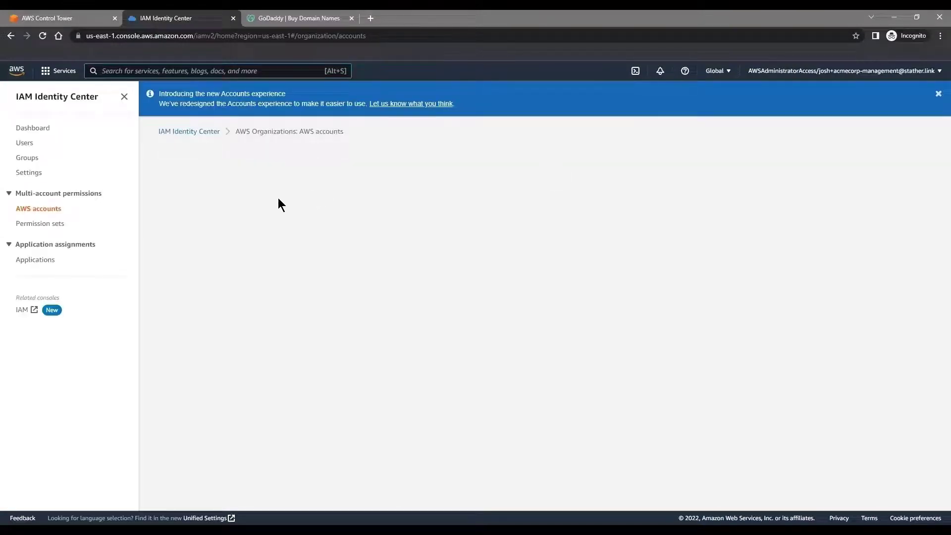
pyautogui.click(191, 298)
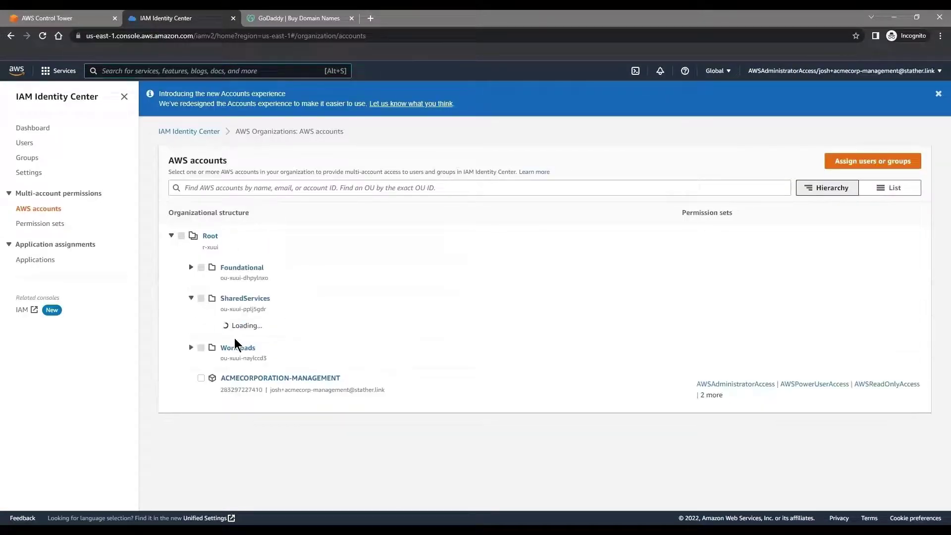
pyautogui.click(221, 372)
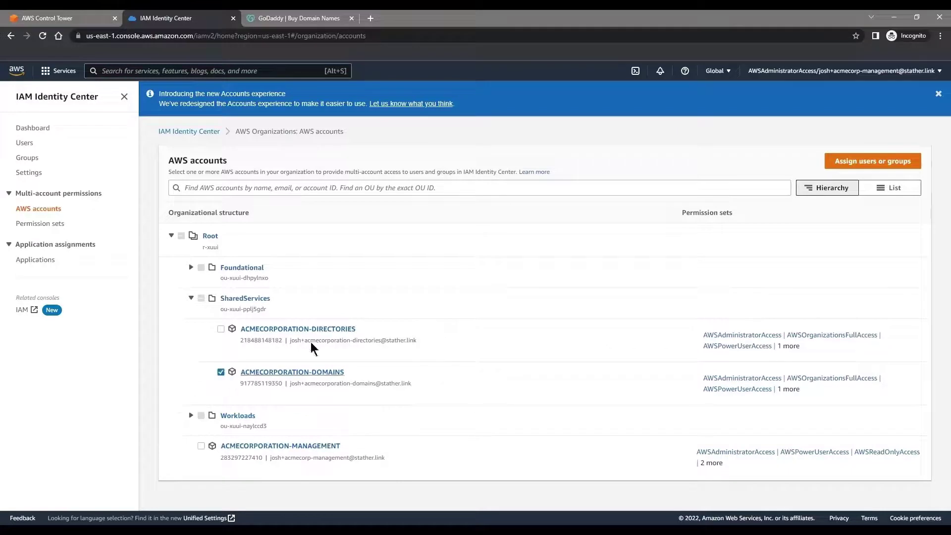
# Start assigning users to the selected account and choose the AWS Control Tower Admin user.
pyautogui.click(873, 161)
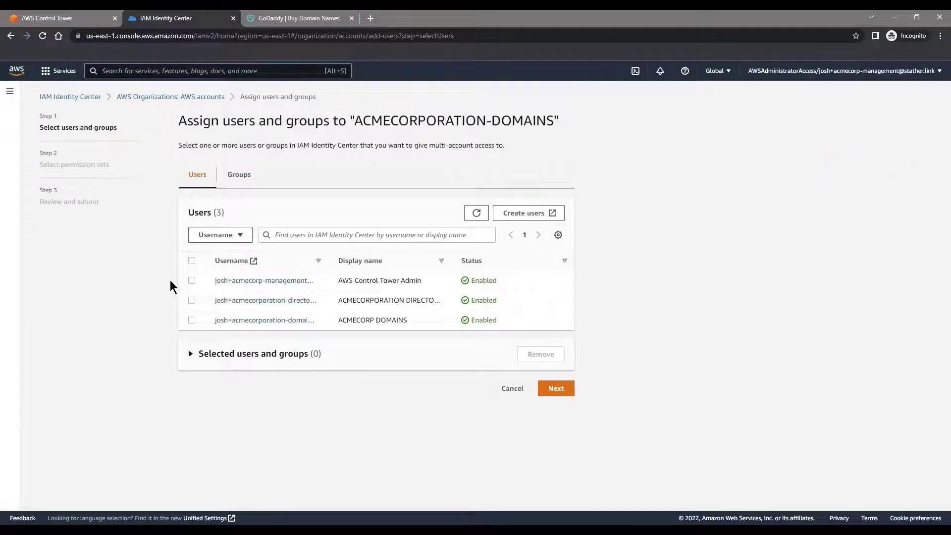
pyautogui.click(191, 281)
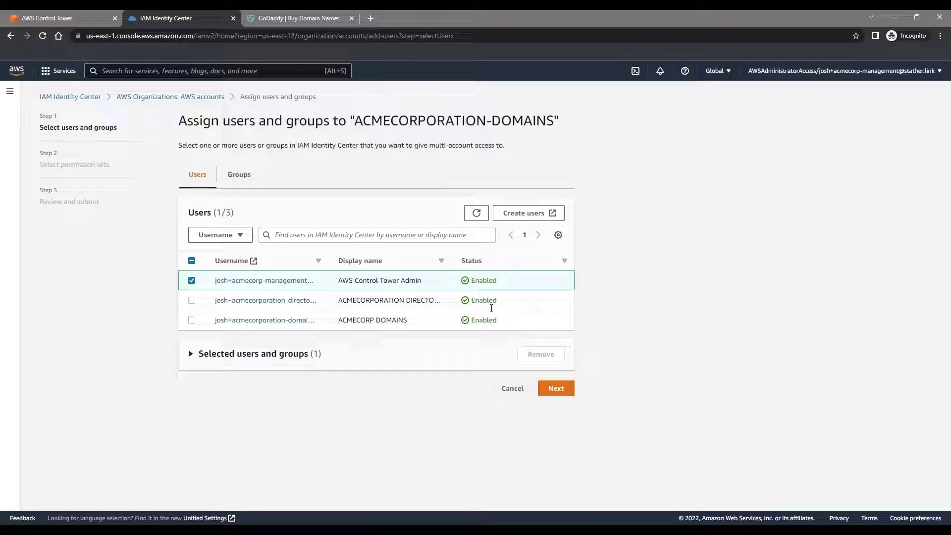
pyautogui.click(550, 389)
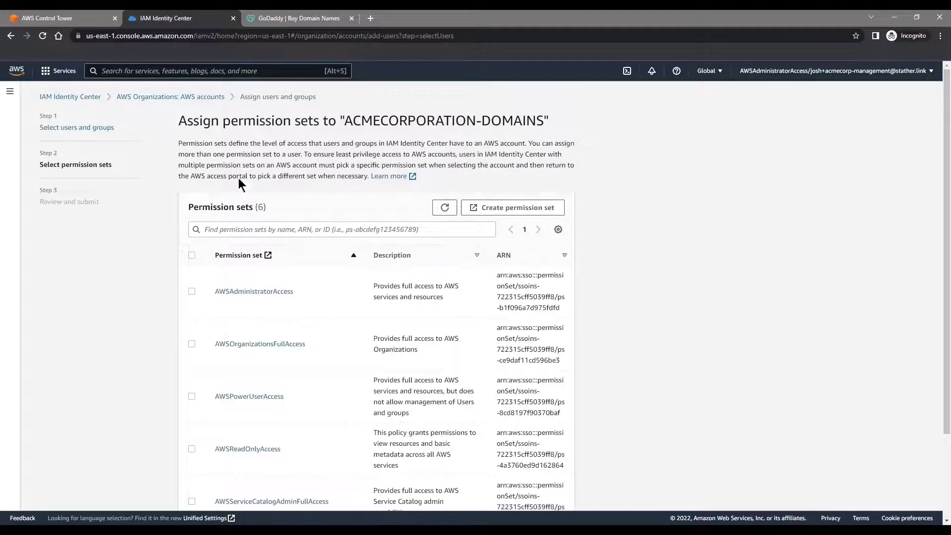
# Select the AWSPowerUserAccess permission set for the ACMECORPORATION-DOMAINS account and submit the assignment.
pyautogui.moveTo(182, 143); pyautogui.dragTo(309, 159)
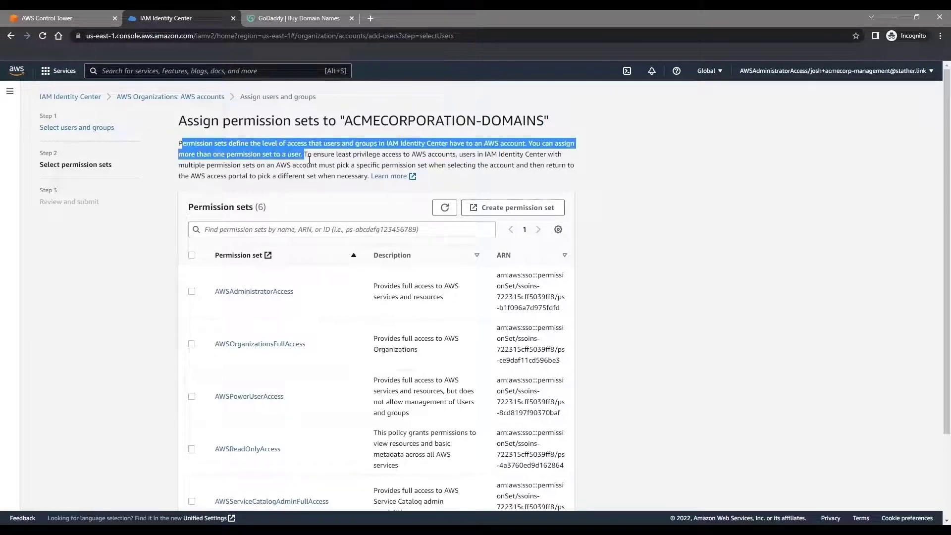
pyautogui.click(317, 156)
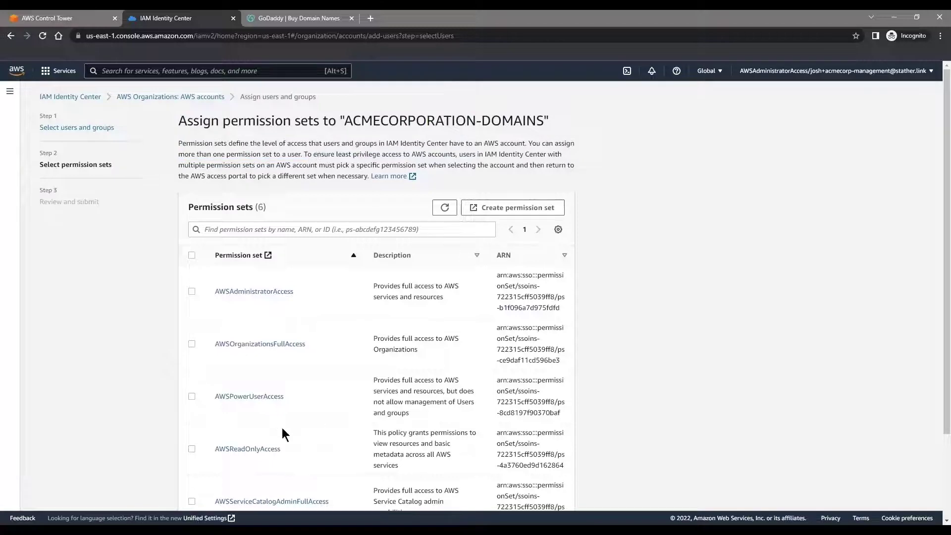
pyautogui.click(188, 397)
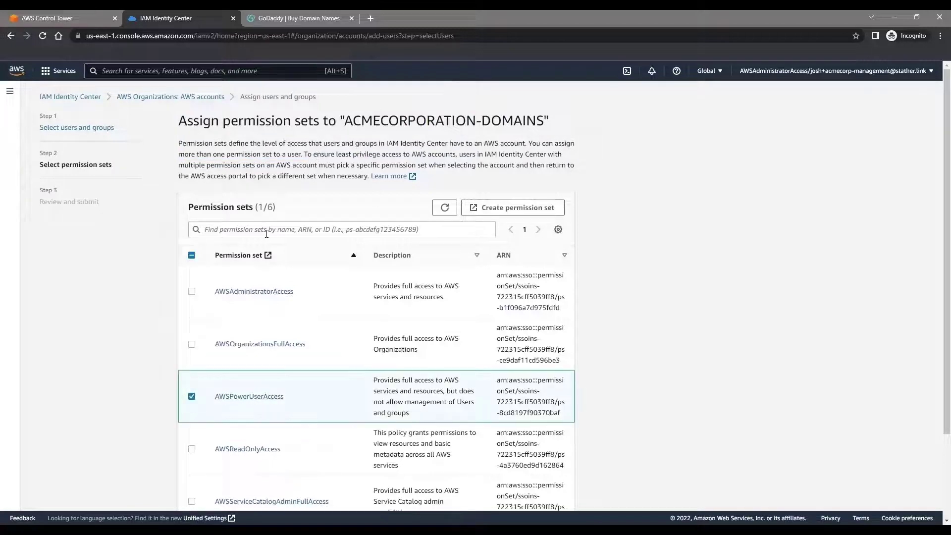
pyautogui.scroll(-2, 733, 174)
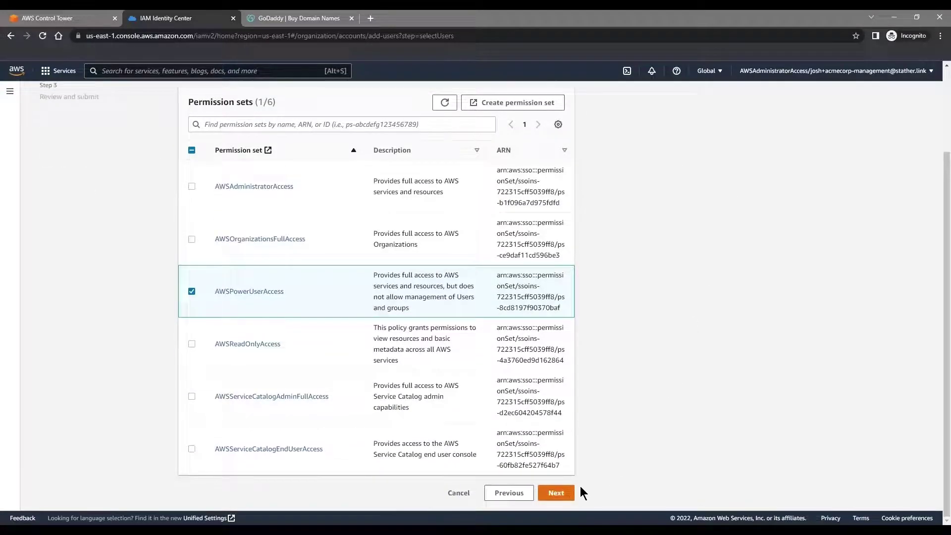
pyautogui.click(570, 490)
pyautogui.click(555, 448)
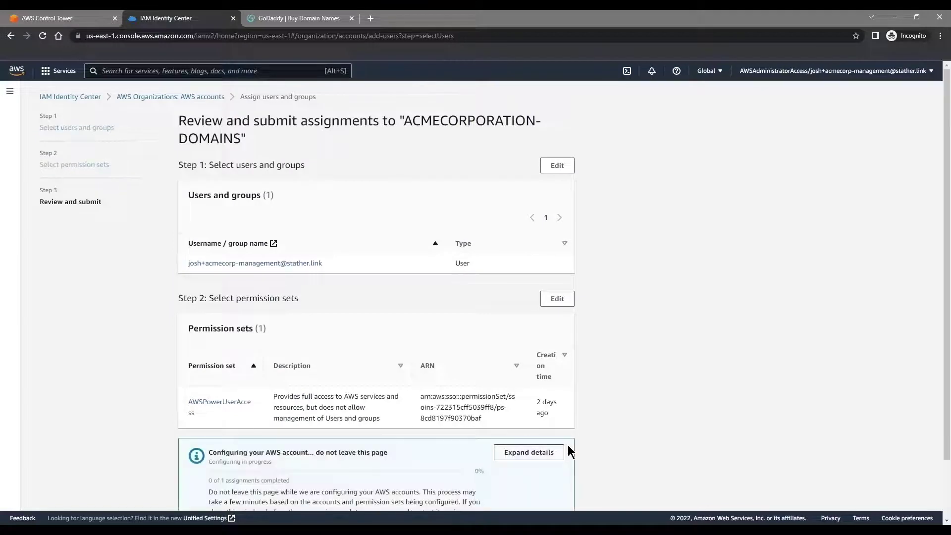
pyautogui.scroll(-1, 602, 414)
pyautogui.scroll(-1, 602, 415)
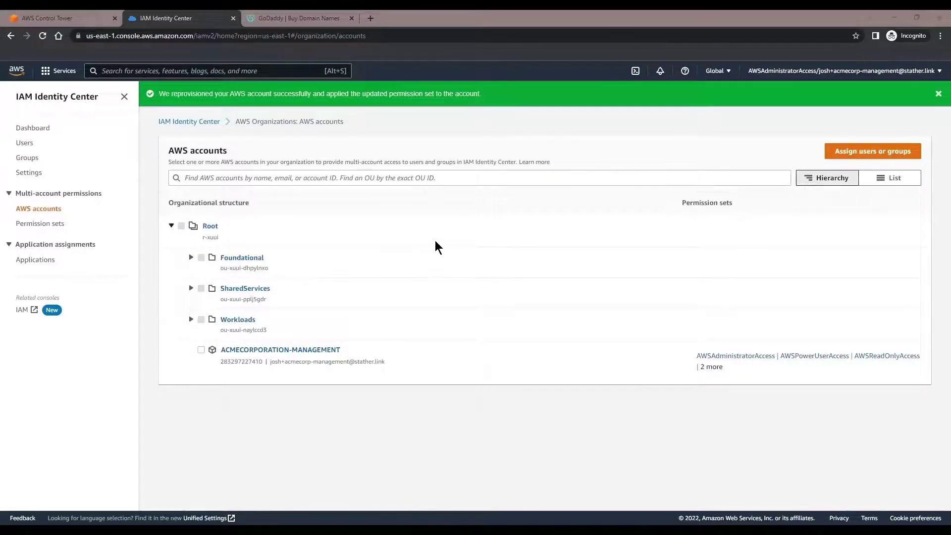
# Open the AWS access portal from the IAM Identity Center dashboard and expand the ACMECORPORATION-DOMAINS account.
pyautogui.click(49, 129)
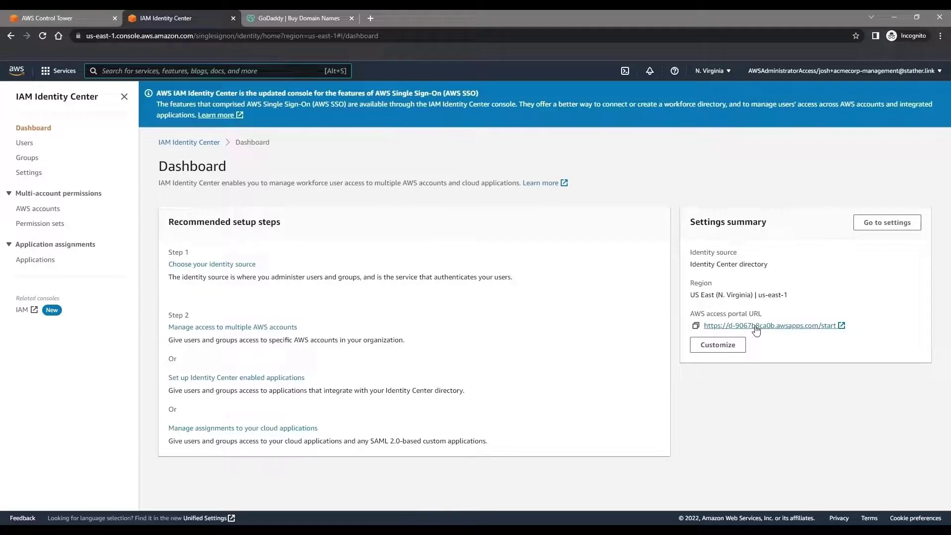
pyautogui.click(753, 326)
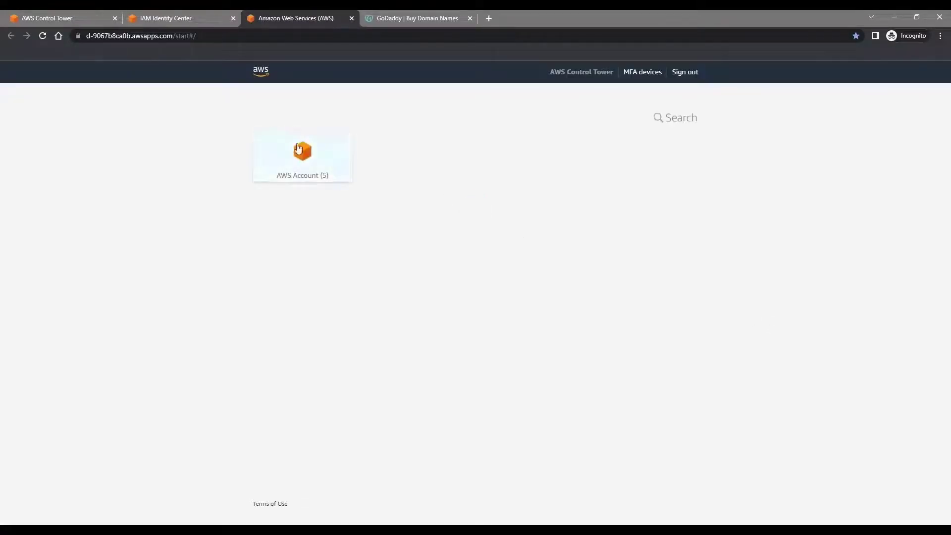
pyautogui.click(331, 162)
pyautogui.click(415, 240)
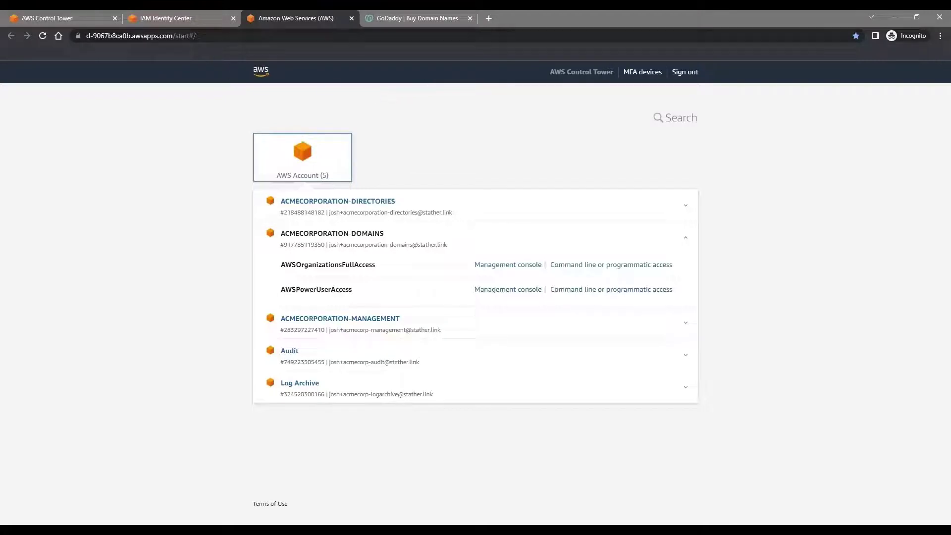
# Close the AWS Control Tower and IAM Identity Center pages, keeping the access portal open.
pyautogui.click(104, 19)
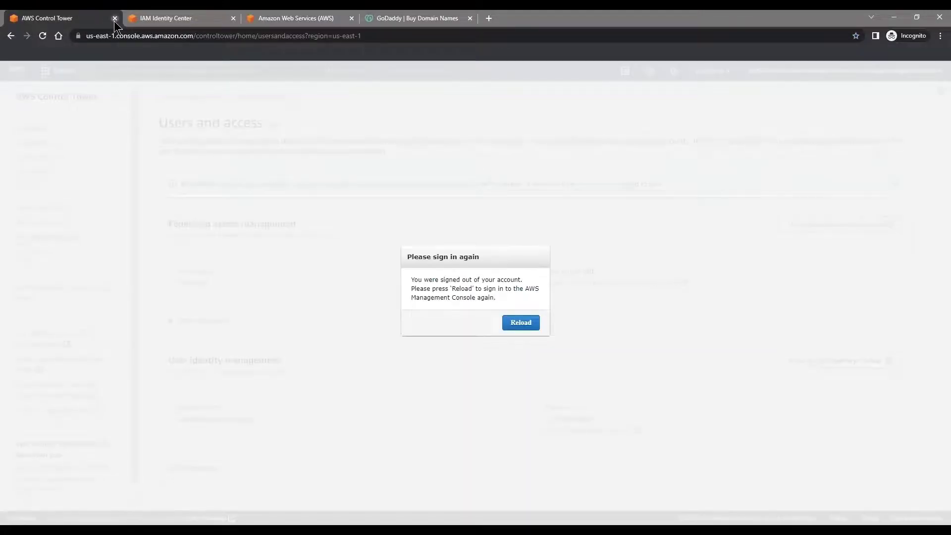
pyautogui.click(114, 19)
pyautogui.click(114, 18)
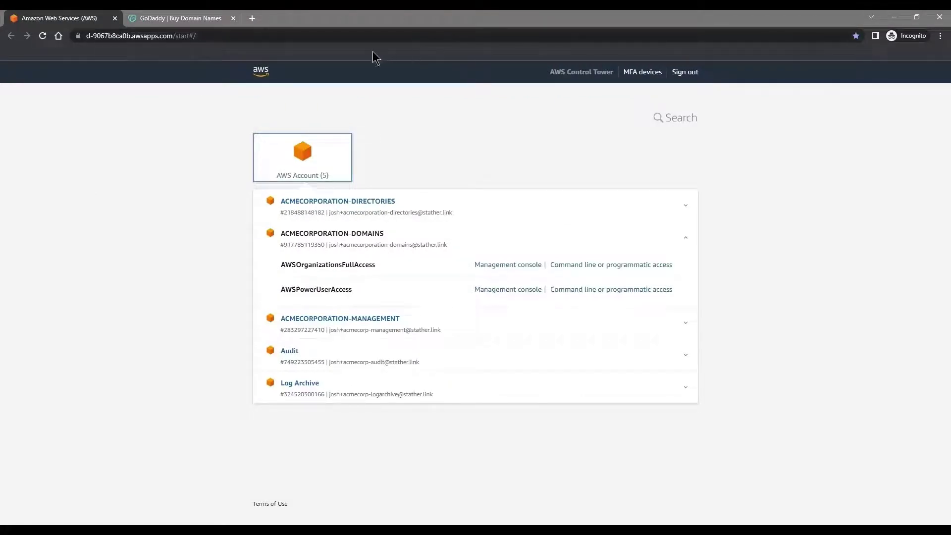
pyautogui.moveTo(352, 43); pyautogui.dragTo(151, 35)
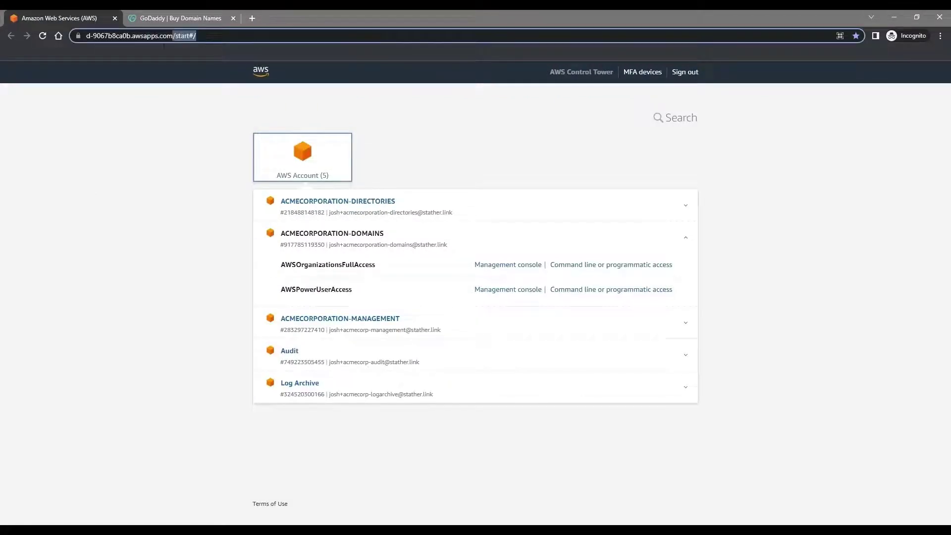
pyautogui.click(431, 129)
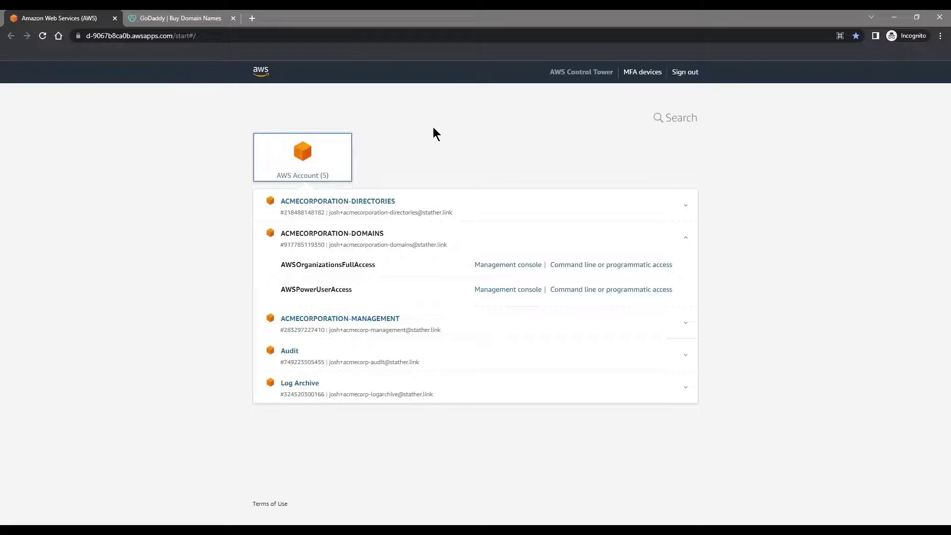
# Open the ACMECORPORATION-DOMAINS management console with AWSPowerUserAccess and check which federated user is signed in.
pyautogui.click(508, 290)
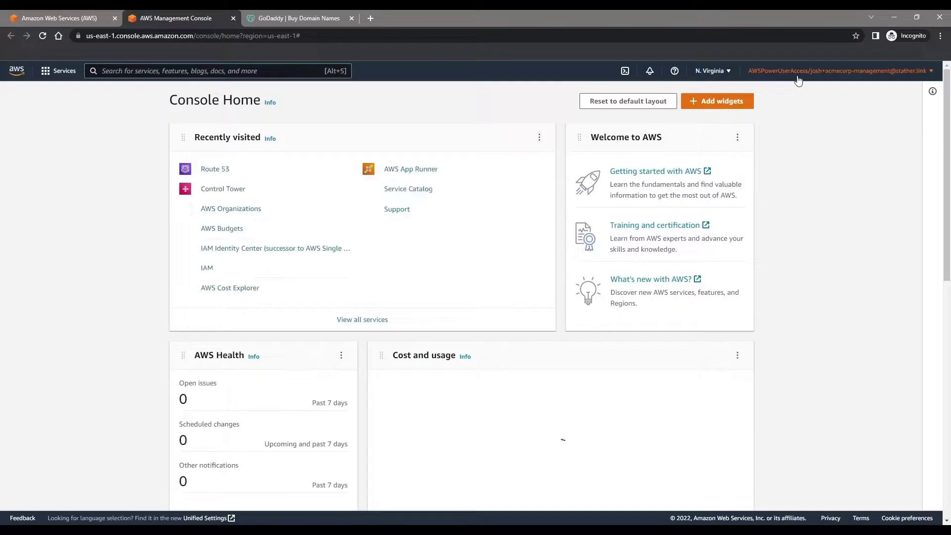
pyautogui.click(799, 78)
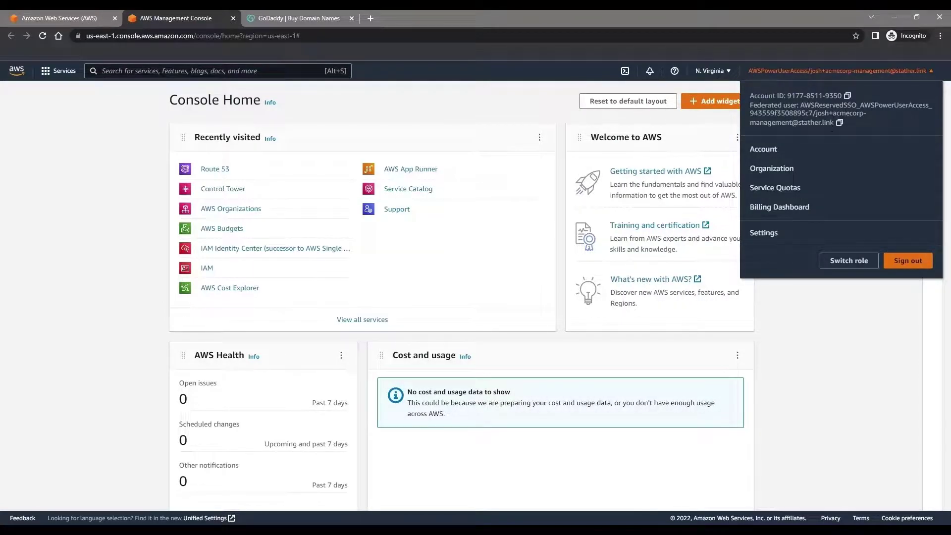
pyautogui.moveTo(832, 128); pyautogui.dragTo(810, 107)
pyautogui.click(839, 329)
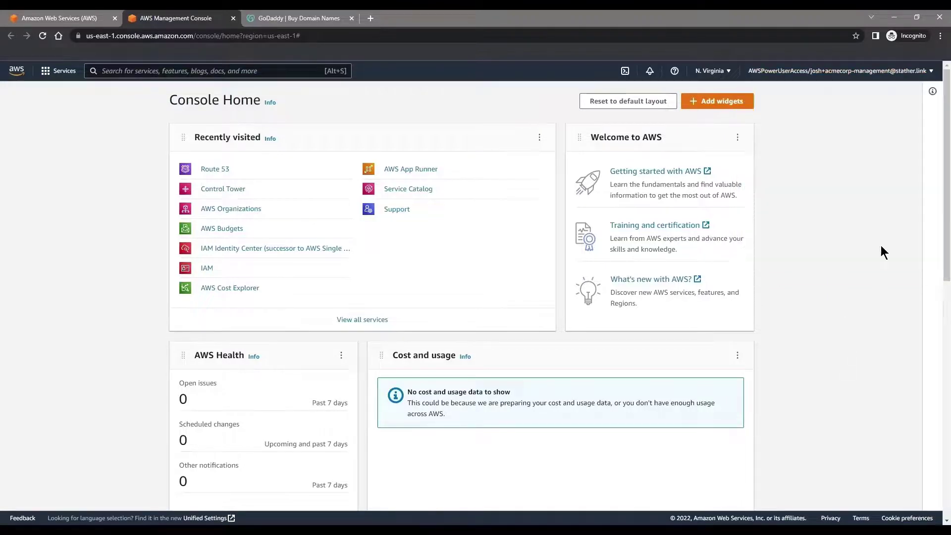
# Open Route 53's registered domains and start registering a new domain.
pyautogui.click(229, 169)
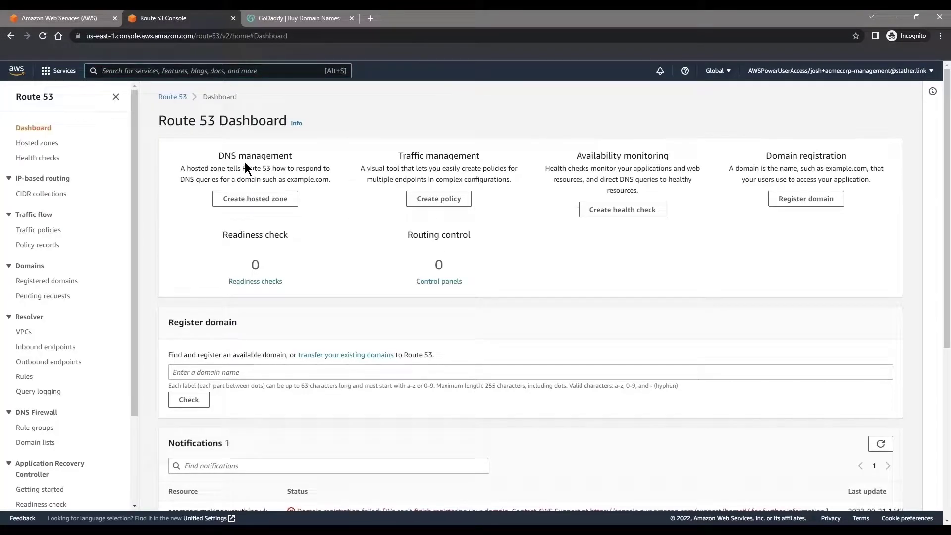
pyautogui.click(48, 282)
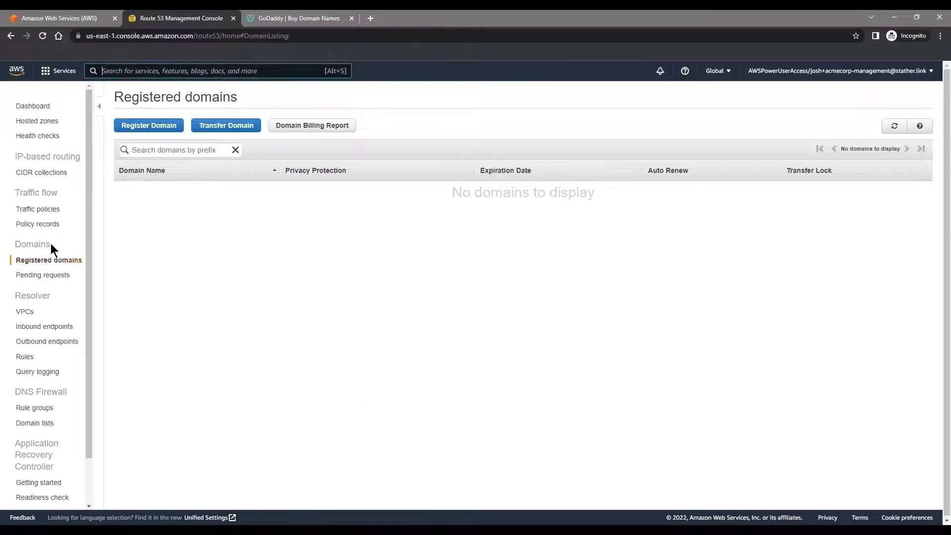
pyautogui.click(156, 128)
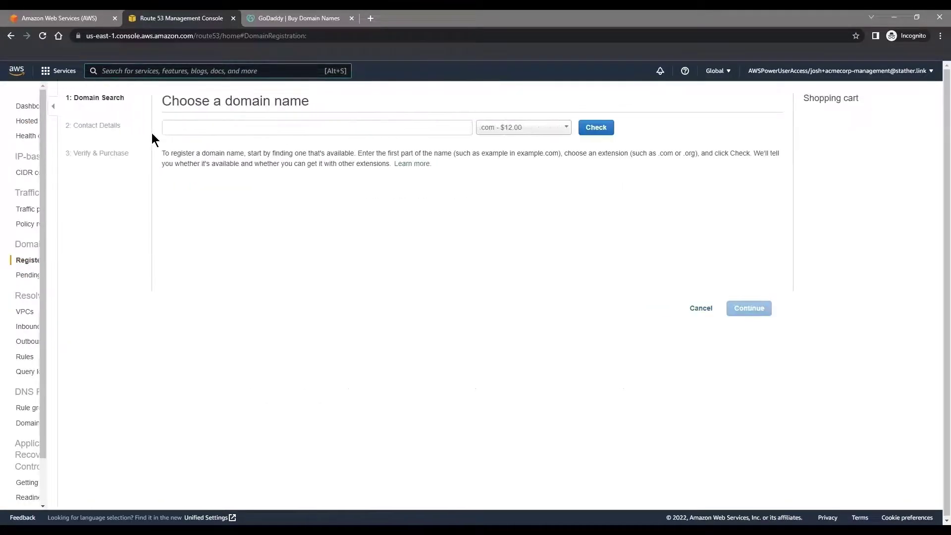
# Choose the .link extension and check the availability of the domain name acompanymakingeverything.
pyautogui.click(478, 129)
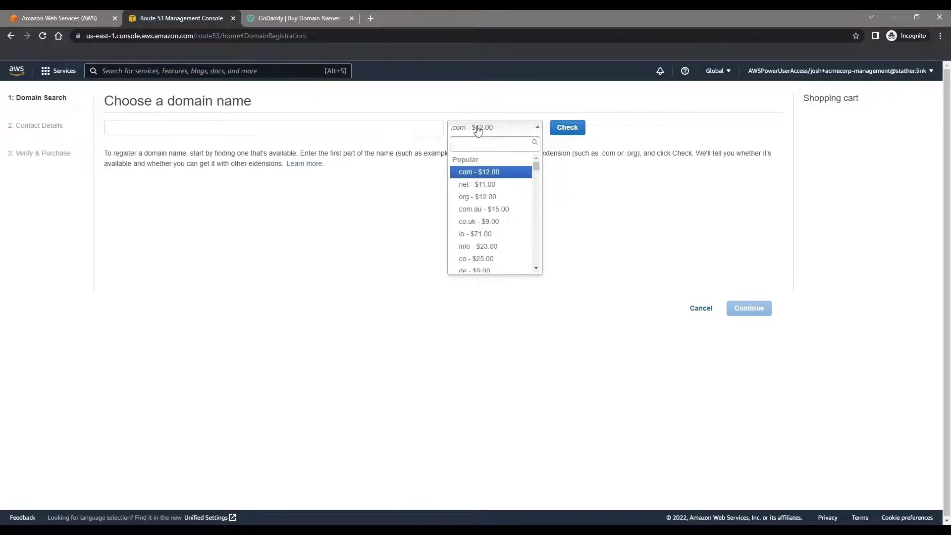
pyautogui.write('.link')
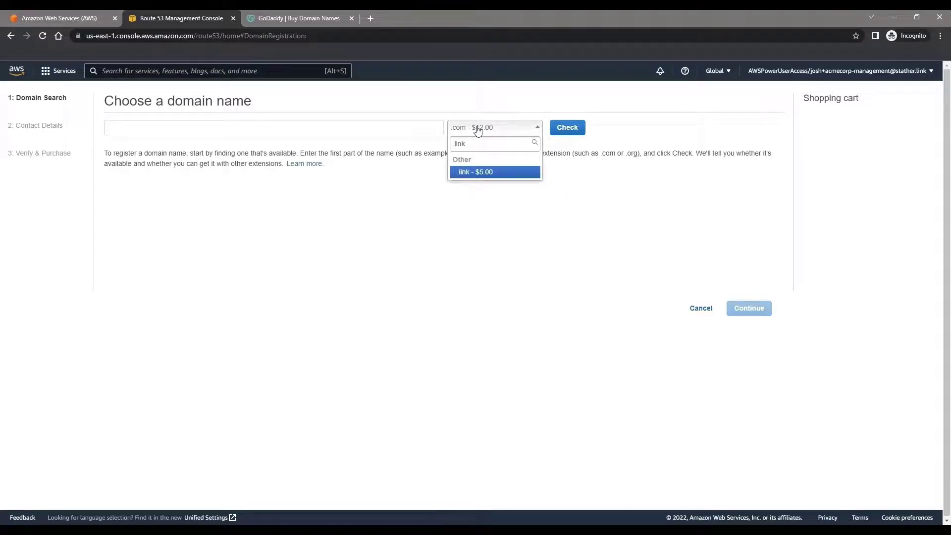
pyautogui.click(487, 174)
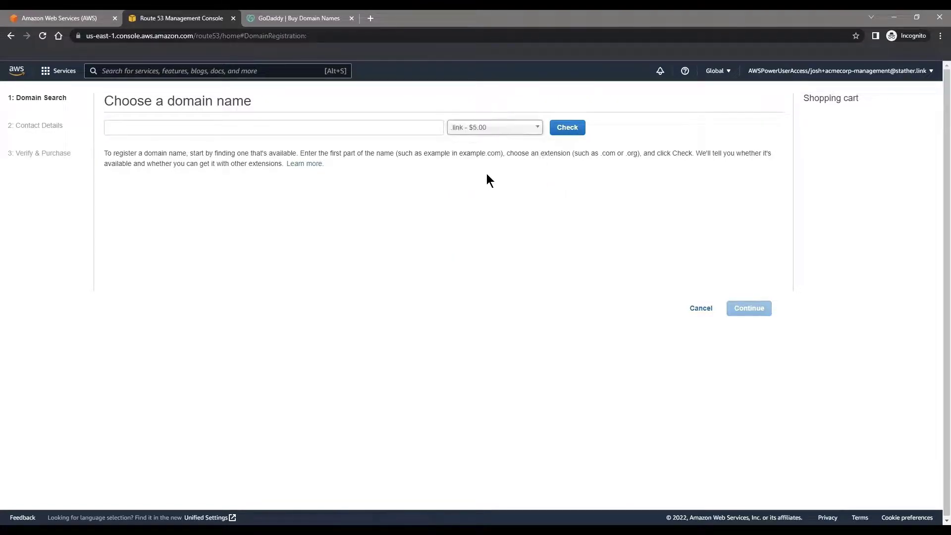
pyautogui.click(275, 127)
pyautogui.write('aco')
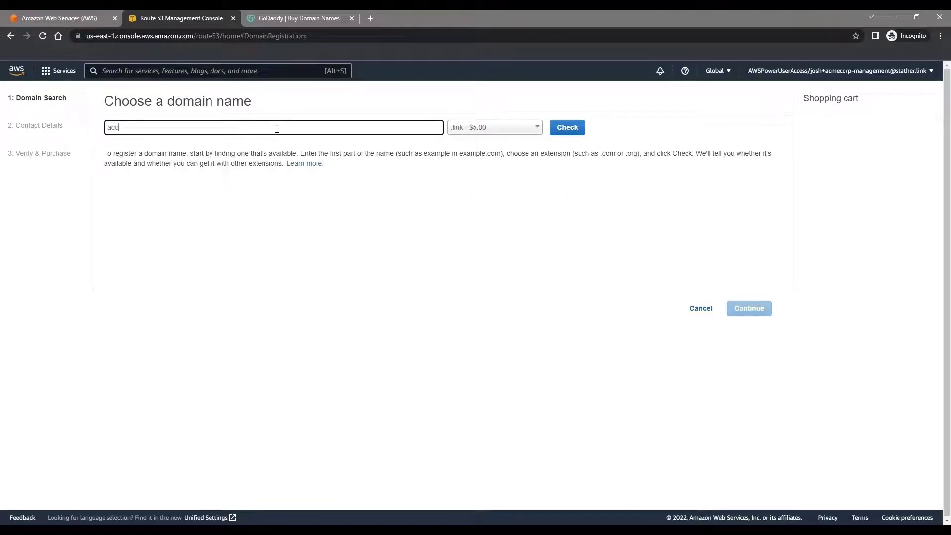
pyautogui.write('mpanymakingeverything')
pyautogui.click(577, 133)
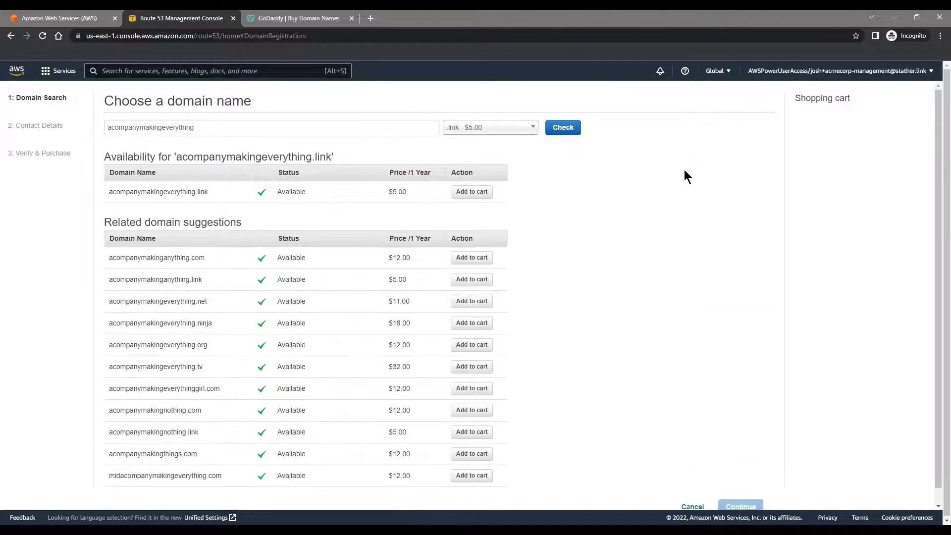
# Add acompanymakingeverything.link to the cart, complete its registration order and dismiss the order confirmation.
pyautogui.click(487, 197)
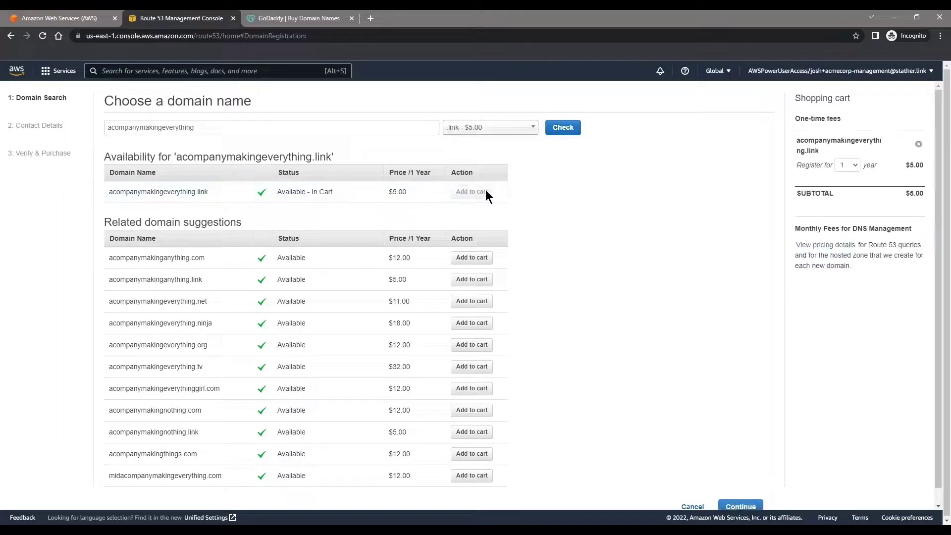
pyautogui.click(738, 506)
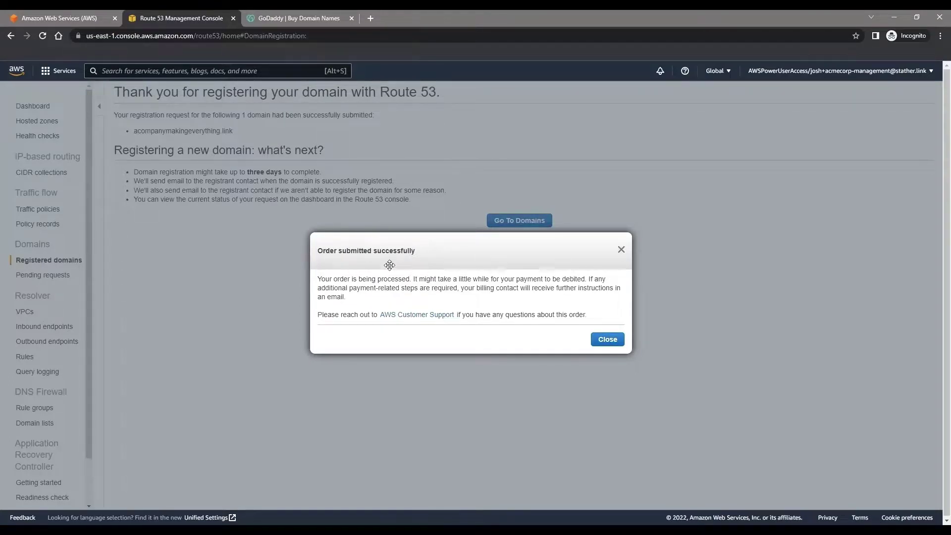
pyautogui.moveTo(327, 289); pyautogui.dragTo(417, 306)
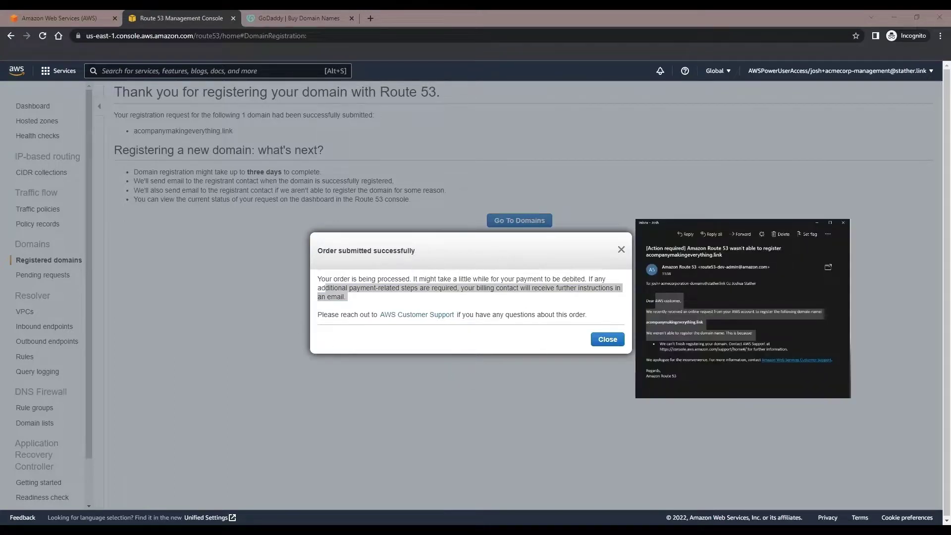
pyautogui.click(606, 339)
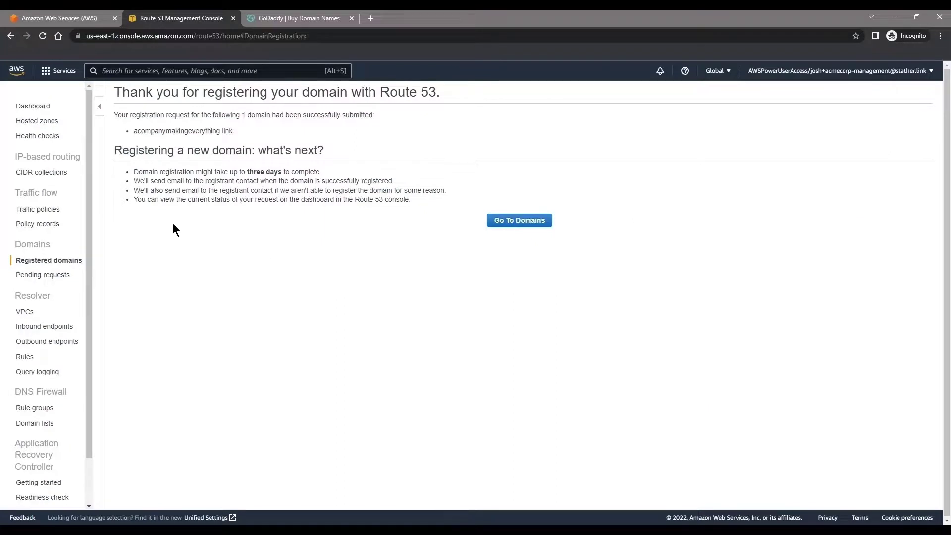
# Open the pending domain requests and refresh the list to check the registration's status.
pyautogui.click(36, 280)
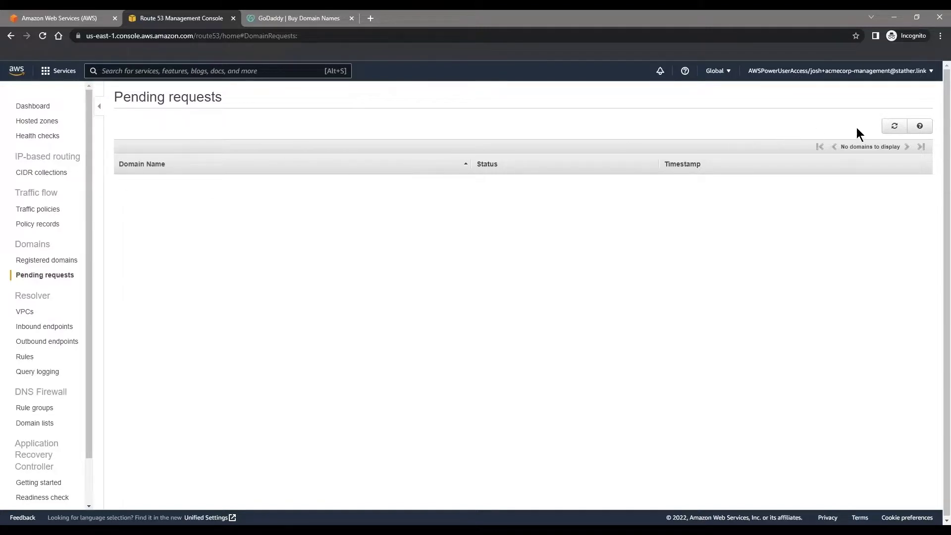
pyautogui.click(895, 128)
# Look at GoDaddy as an alternative registrar, search the web for 123reg, and return to the Route 53 page.
pyautogui.click(304, 22)
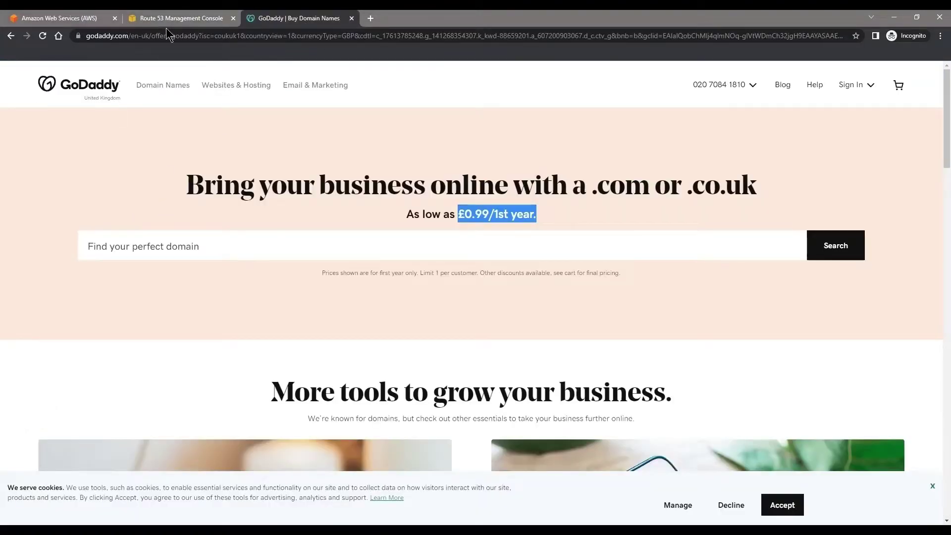
pyautogui.click(371, 17)
pyautogui.write('123reg')
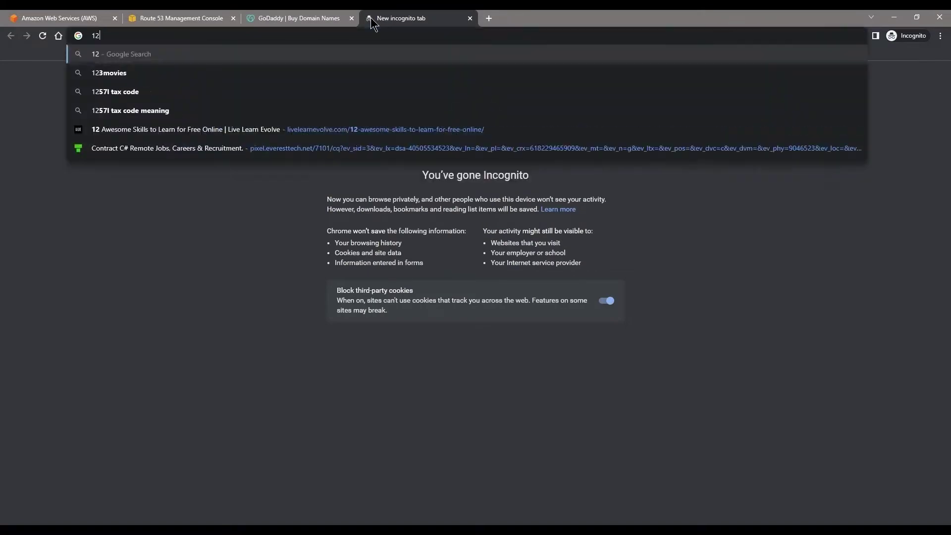
pyautogui.press('Return')
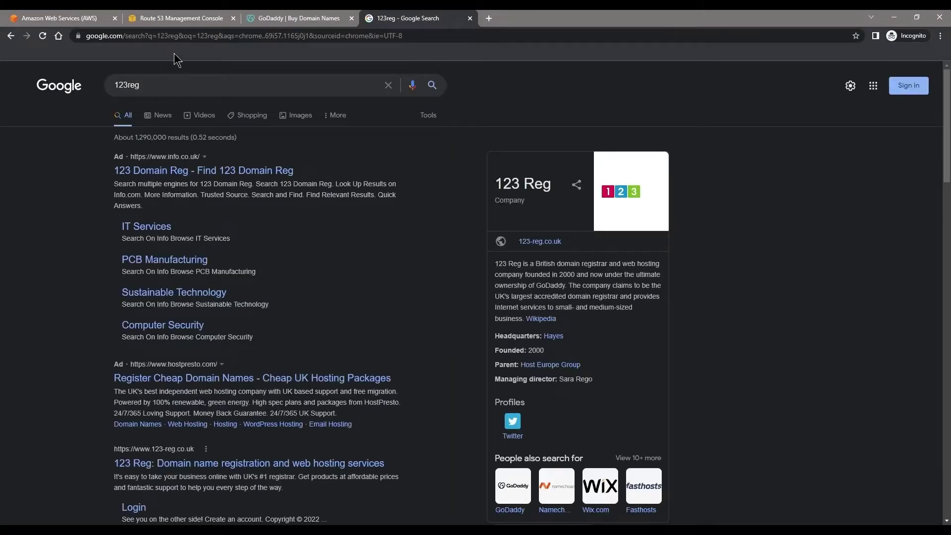
pyautogui.click(184, 17)
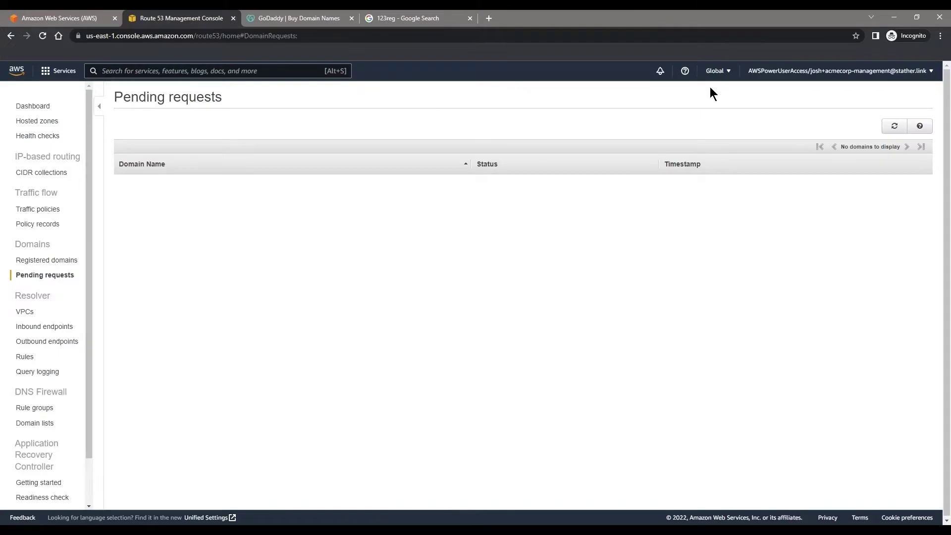